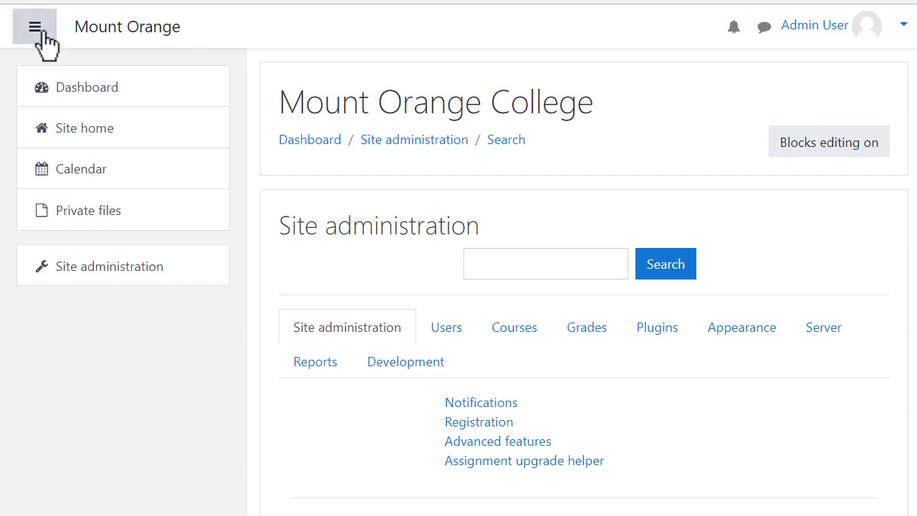
- Collapse the nav drawer and go to Site administration > Plugins > Manage authentication
click(34, 29)
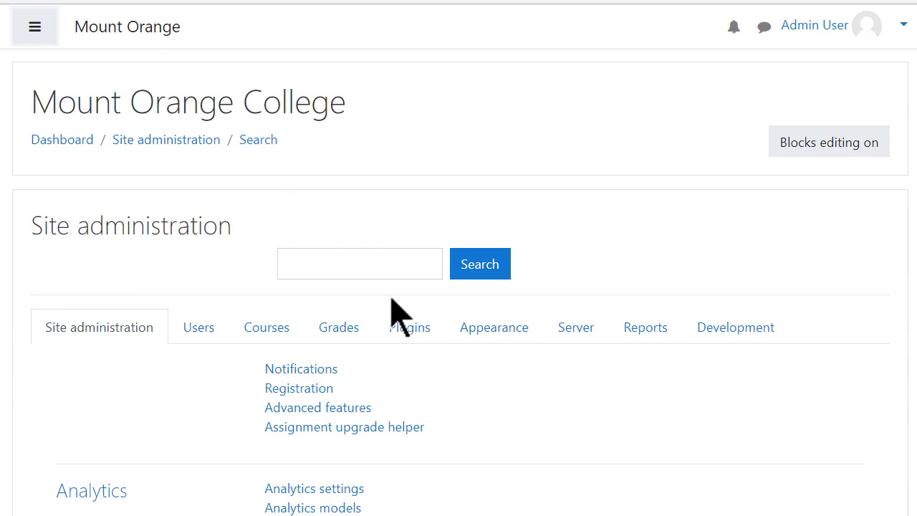
click(407, 329)
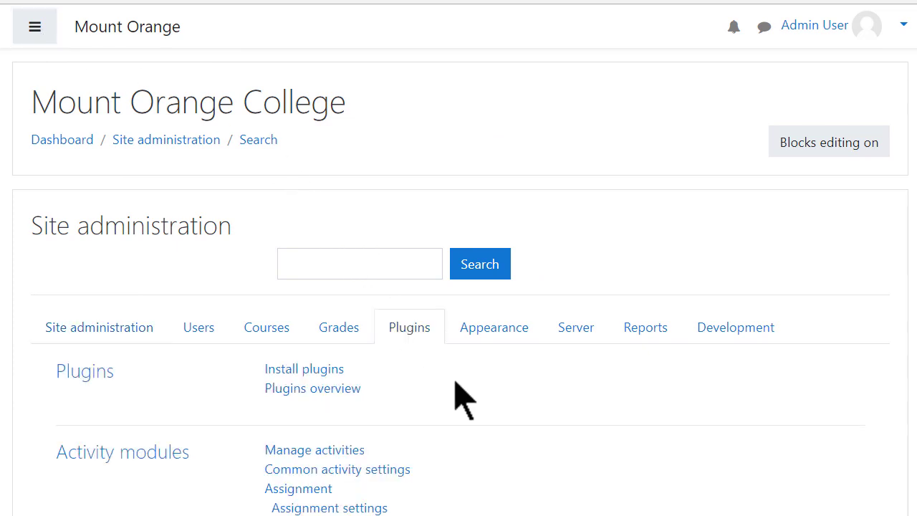
scroll(462, 404, down, 3)
scroll(462, 404, down, 2)
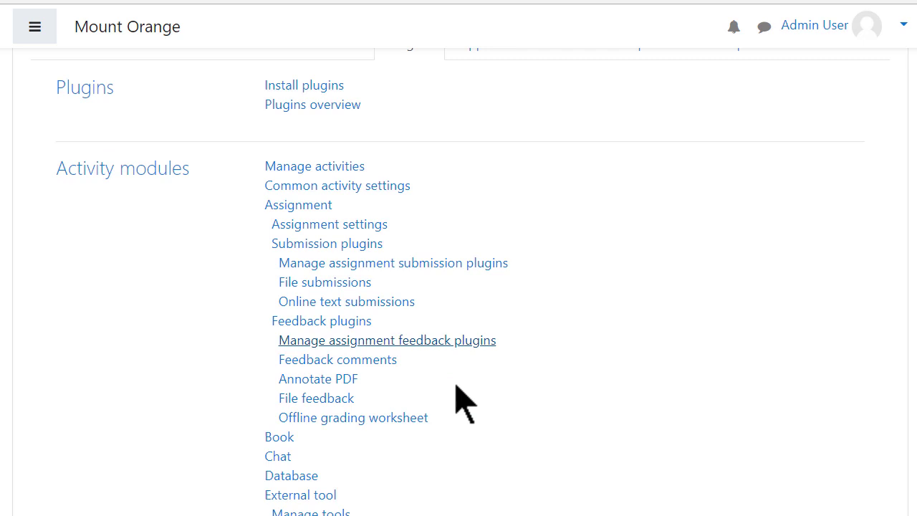
scroll(462, 404, down, 4)
scroll(462, 404, down, 4)
scroll(462, 405, down, 3)
scroll(462, 404, down, 3)
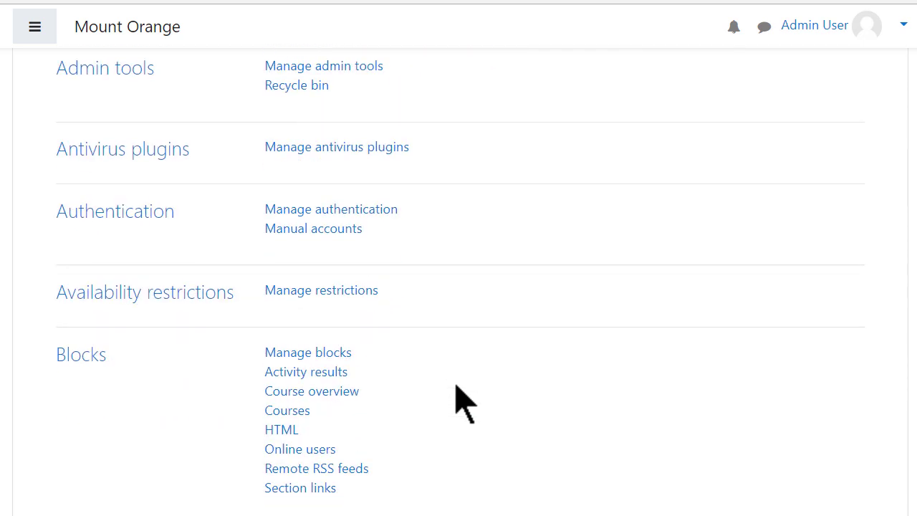
scroll(462, 404, down, 2)
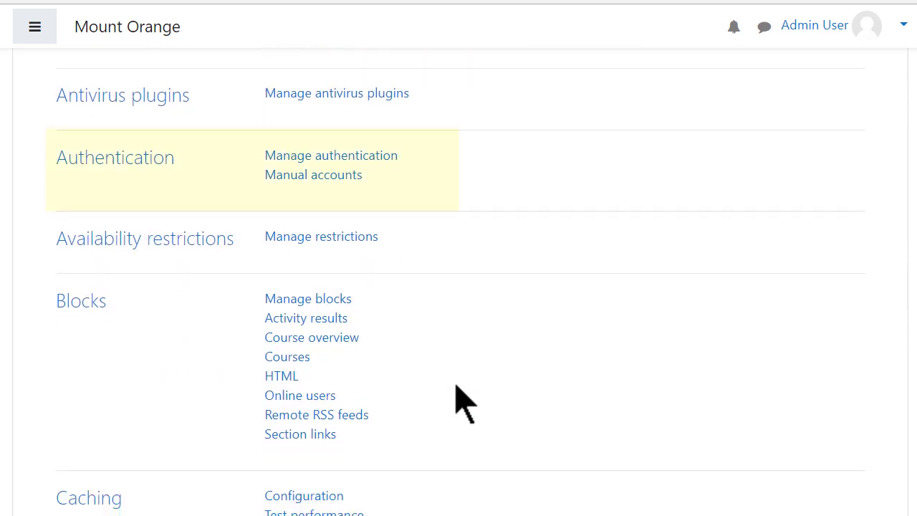
click(384, 166)
scroll(532, 255, down, 1)
scroll(532, 256, down, 2)
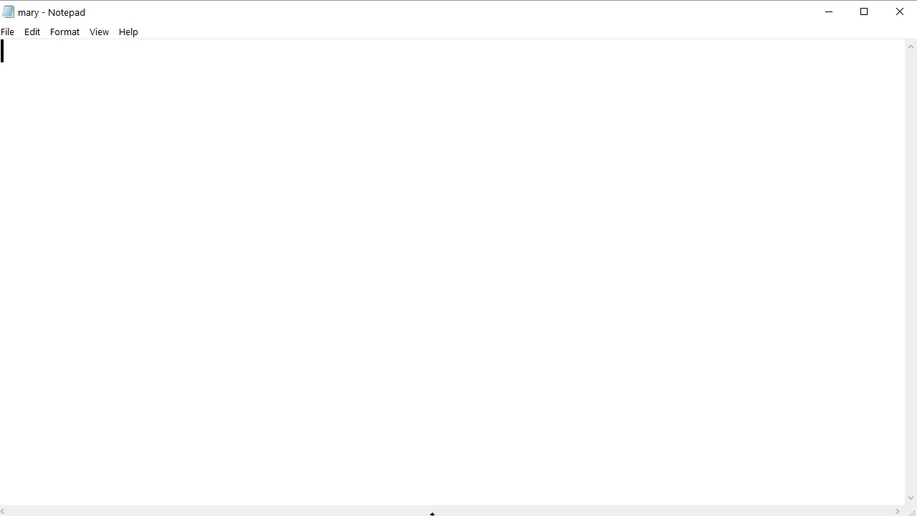
- Type the header fields 'username,firstname,lastname,email,' on the first line
text(username)
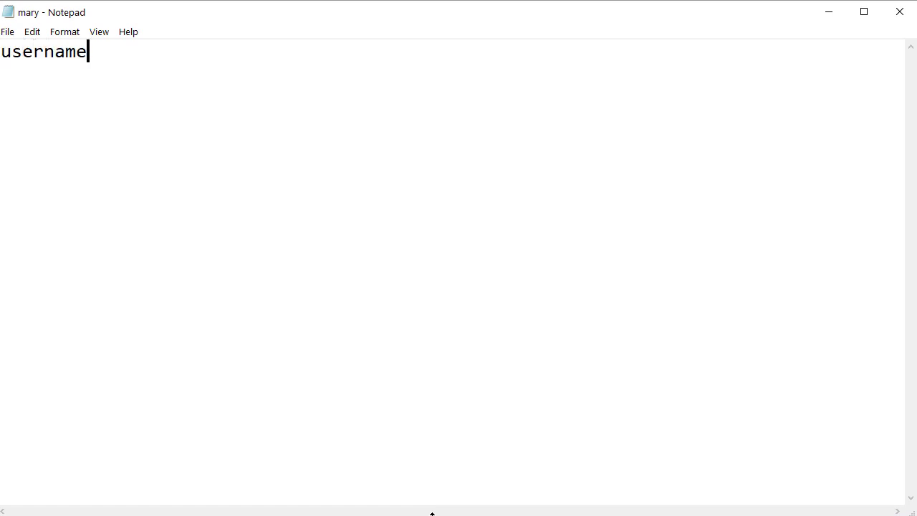
text(,)
text(firs)
text(tname,)
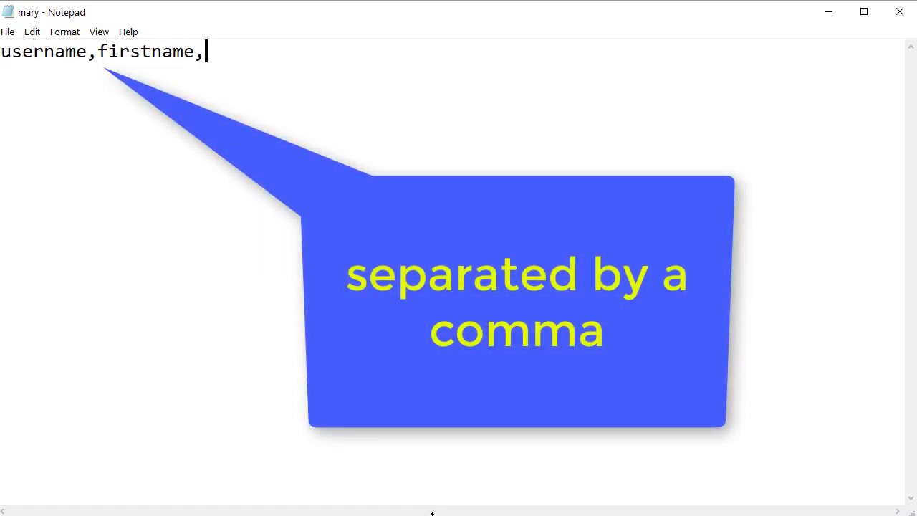
text(las)
text(tname,)
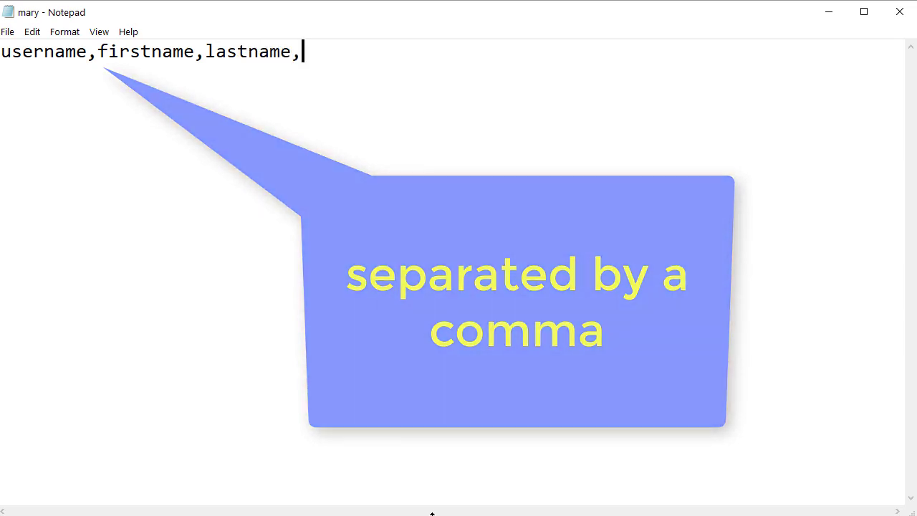
text(emai)
text(l)
text(,)
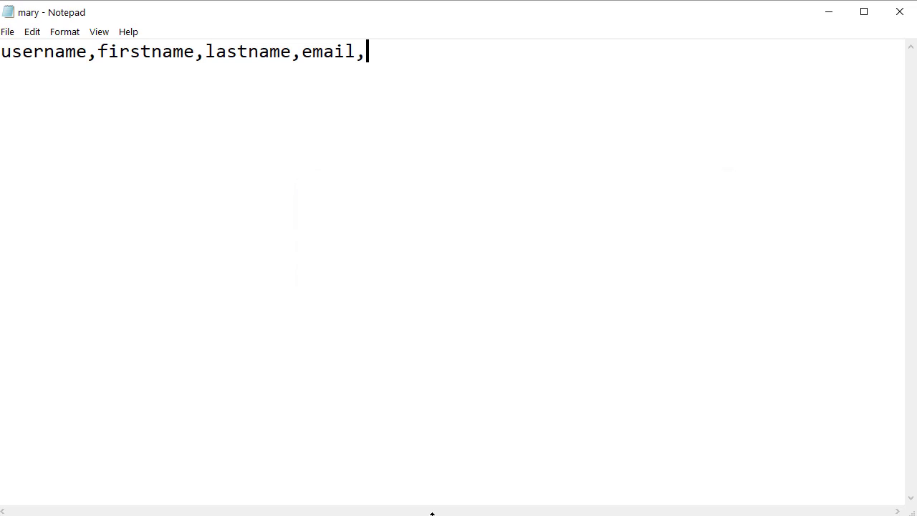
- Append 'course1,role1,course2,role2' to complete the CSV header line
text(cours)
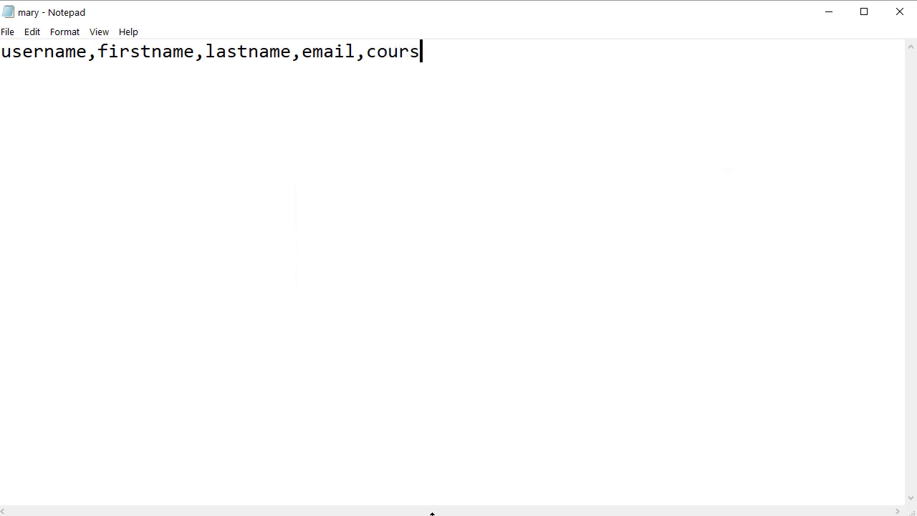
text(e1,)
text(role1,)
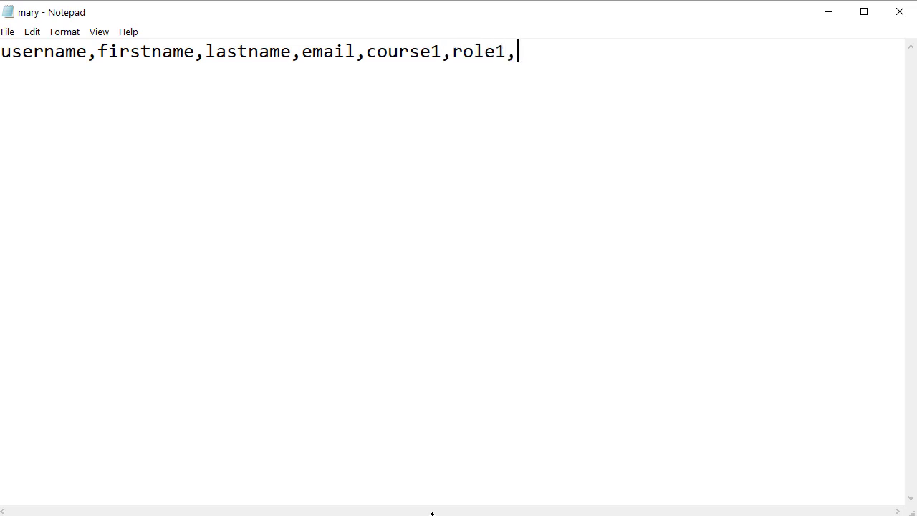
text(cou)
text(rse2,rol)
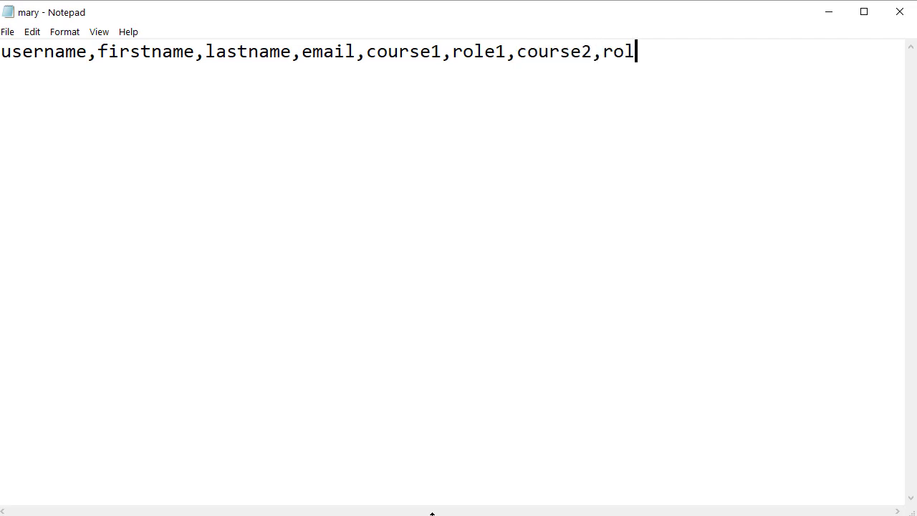
text(e2)
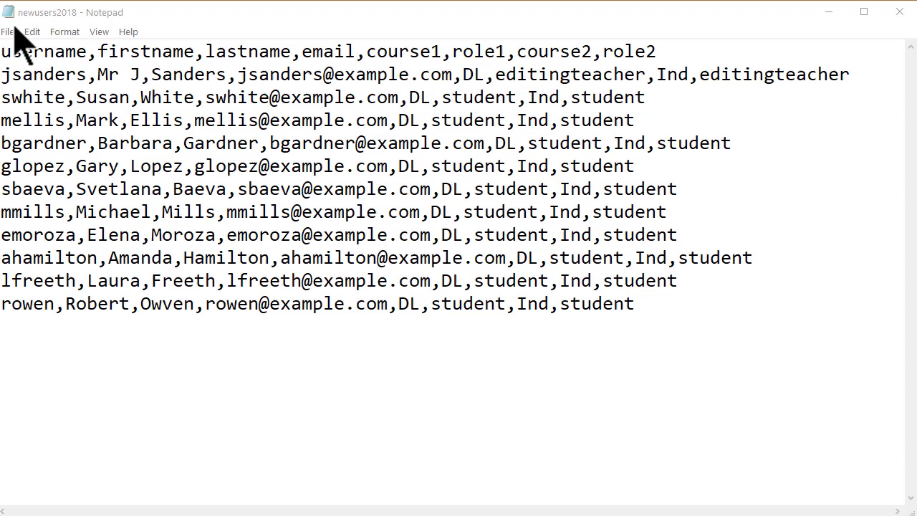
- Save the Notepad user list as newusers2018.csv
click(9, 32)
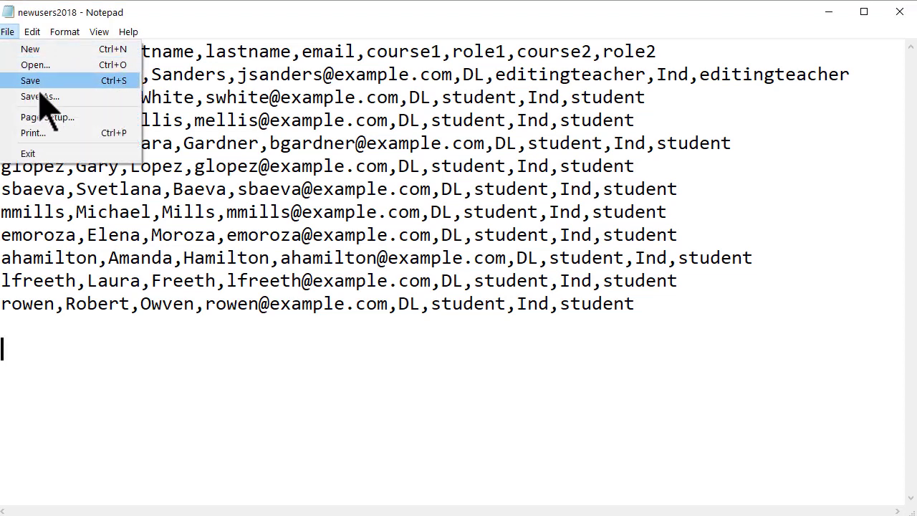
click(39, 96)
click(548, 404)
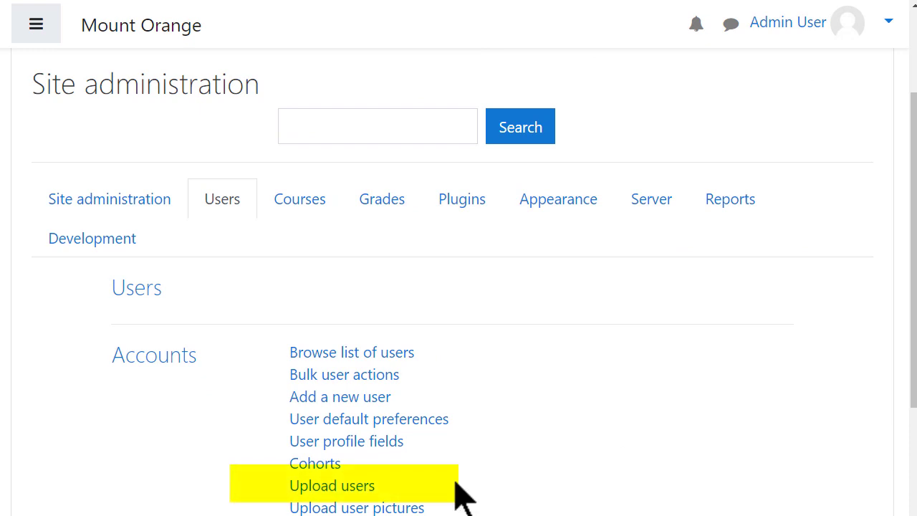
- Drop newusers2018.csv into Upload users and review the ten-user preview and settings
click(336, 486)
drag(6, 122, 348, 286)
scroll(458, 286, down, 3)
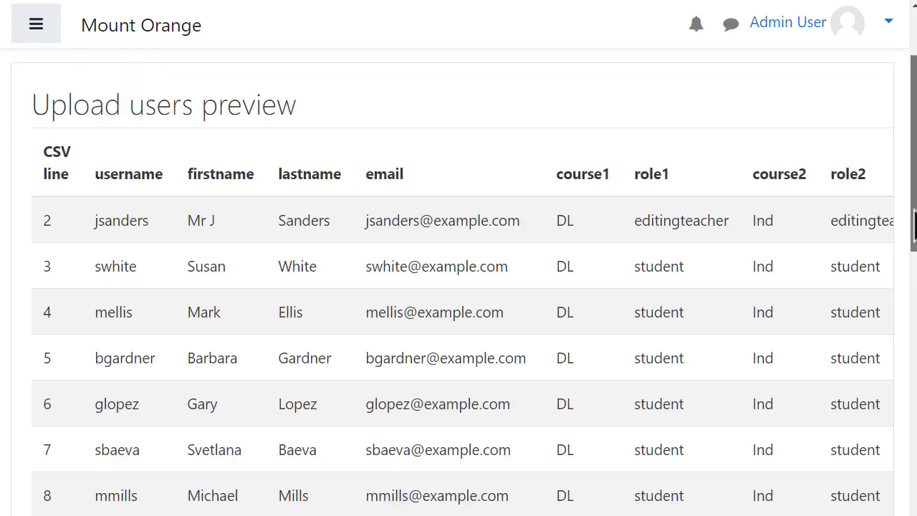
drag(913, 225, 913, 240)
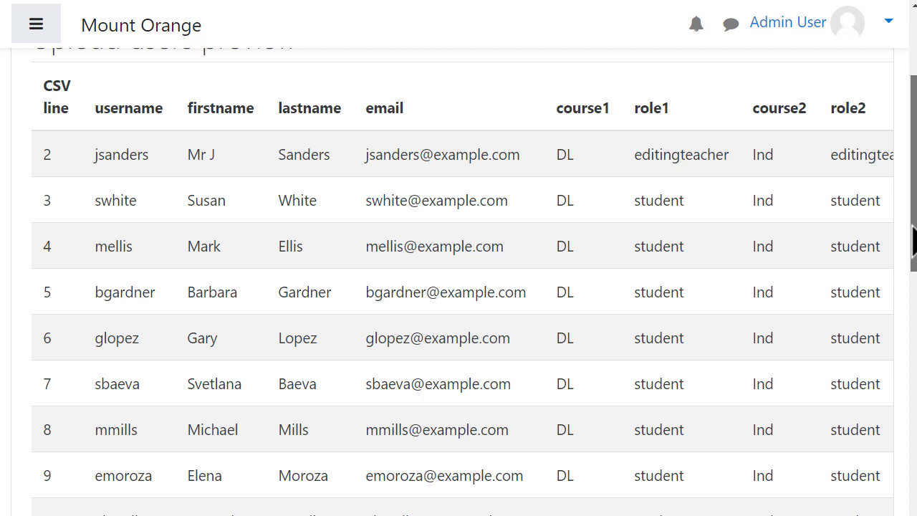
drag(913, 240, 913, 380)
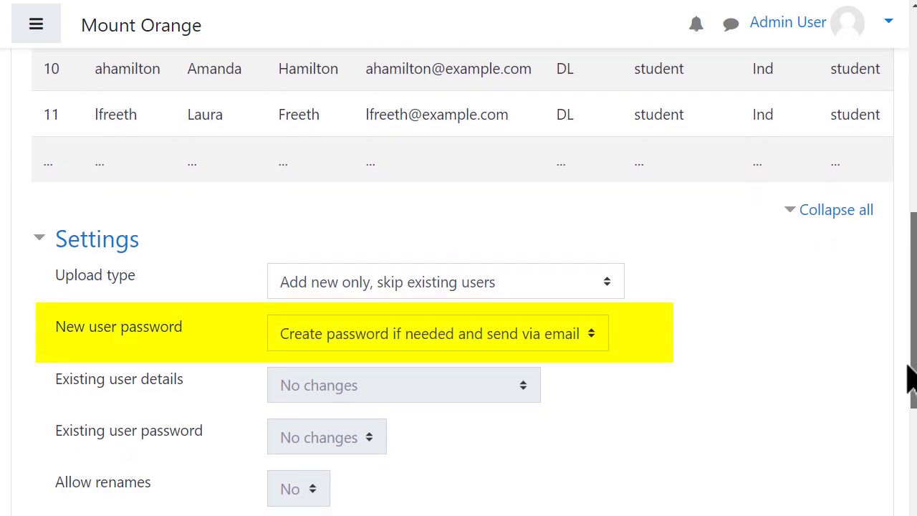
scroll(557, 389, down, 10)
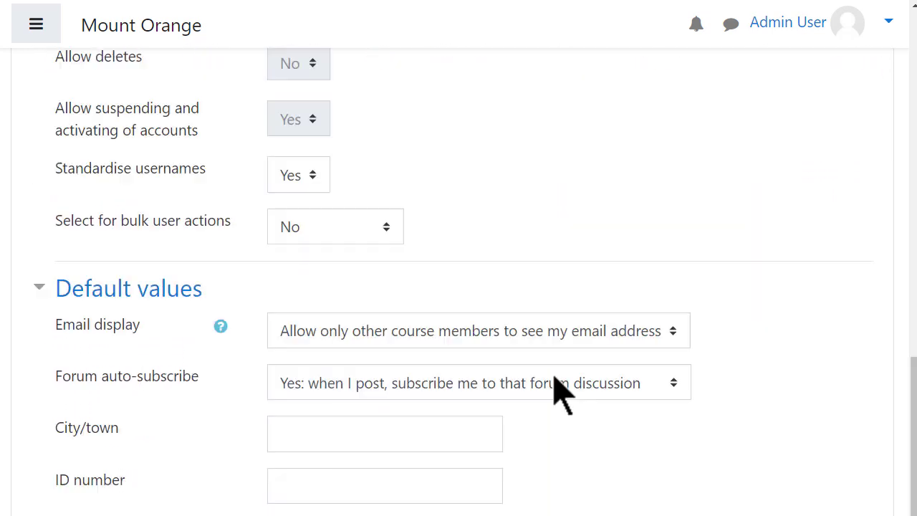
scroll(558, 393, down, 2)
scroll(555, 379, down, 1)
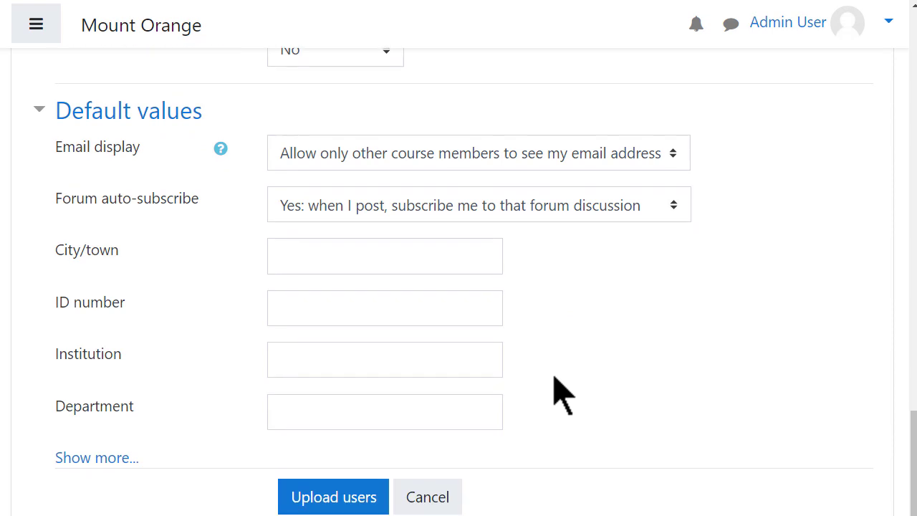
- Submit the upload with default settings to create and enrol the users
click(364, 496)
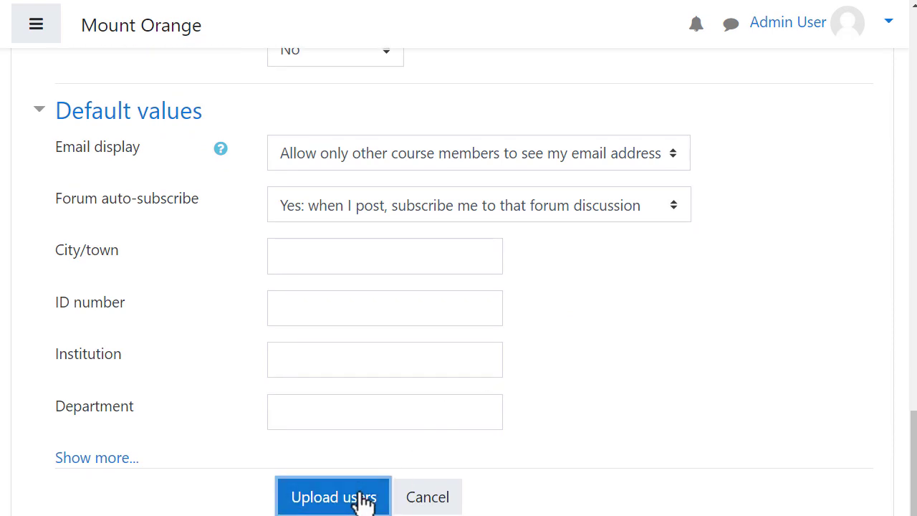